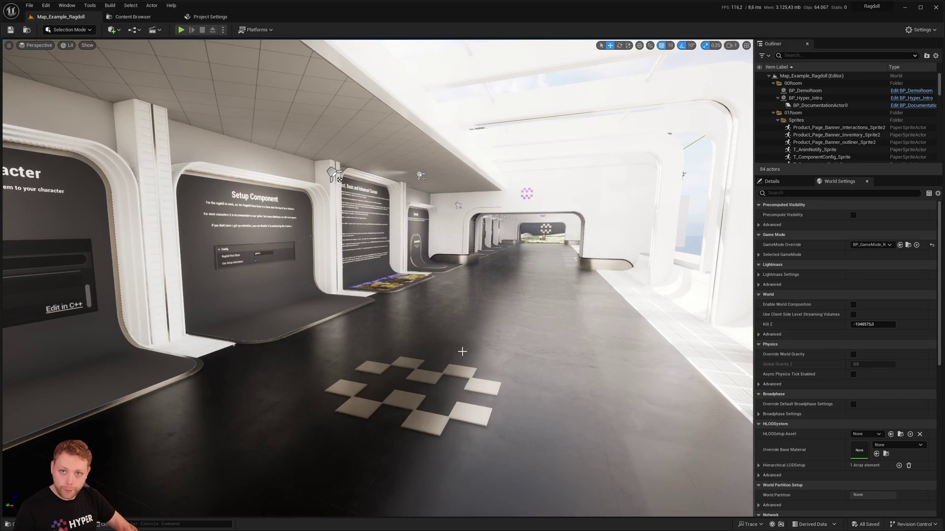
Step: Examine the instruction board in the demo room about adding the ragdoll component to the character
right_drag(472, 257, 502, 236)
key(w)
scroll(472, 257, up, 3)
right_drag(377, 278, 244, 267)
key(a)
key(w)
key(s)
right_drag(489, 258, 473, 272)
key(w)
key(s)
key(w)
scroll(489, 258, down, 3)
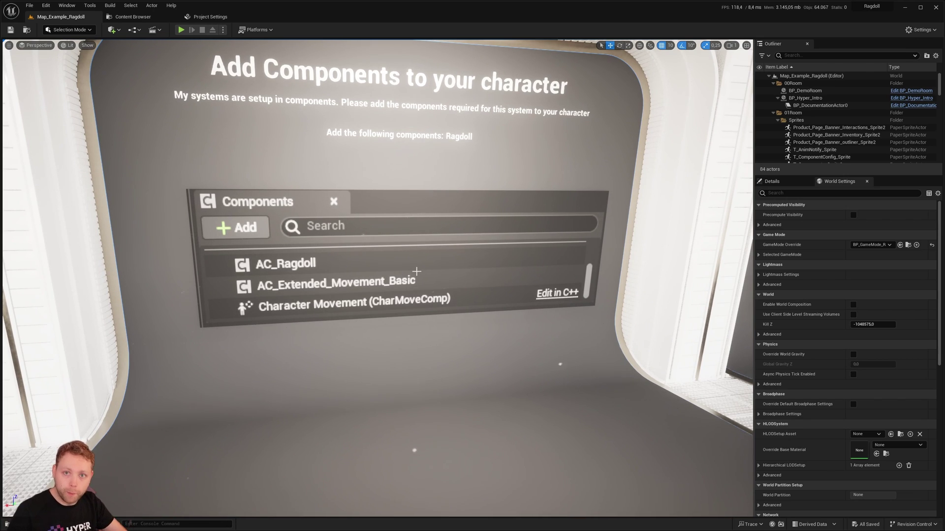
Step: Find the game mode's default pawn class, open the BP_Character_Ragdoll blueprint and select its AC_Ragdoll component
click(772, 181)
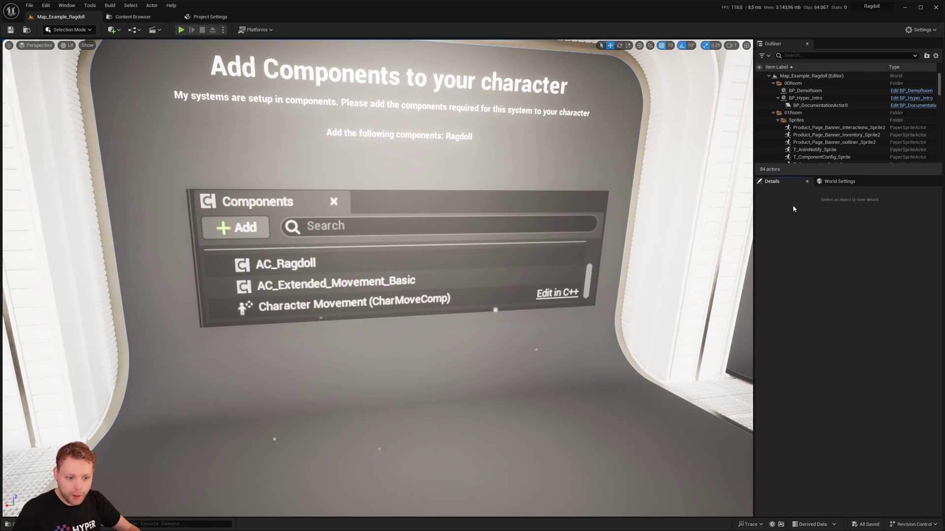
click(839, 181)
click(780, 254)
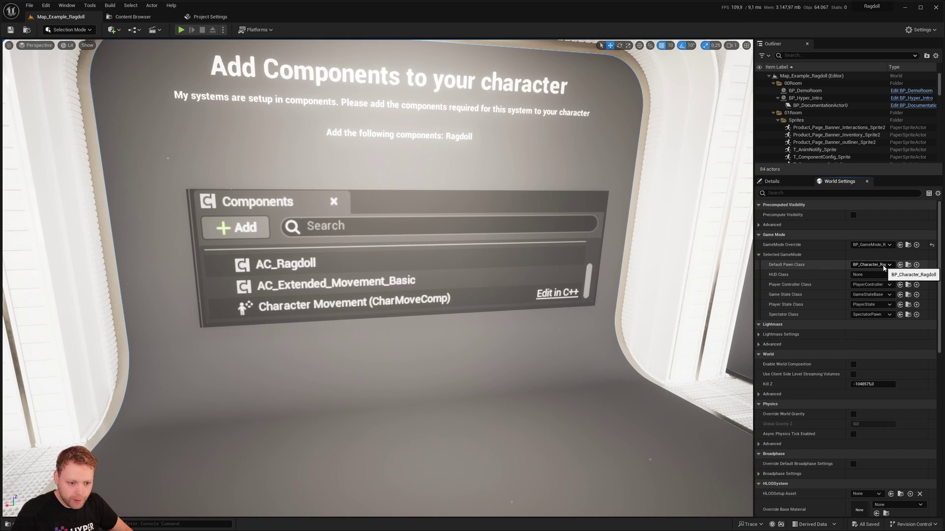
click(908, 265)
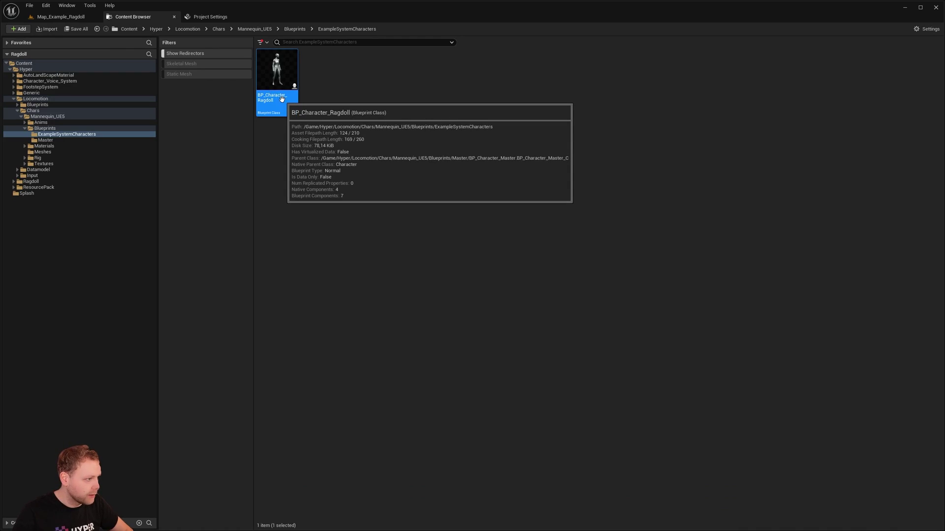
drag(223, 105, 273, 15)
click(35, 159)
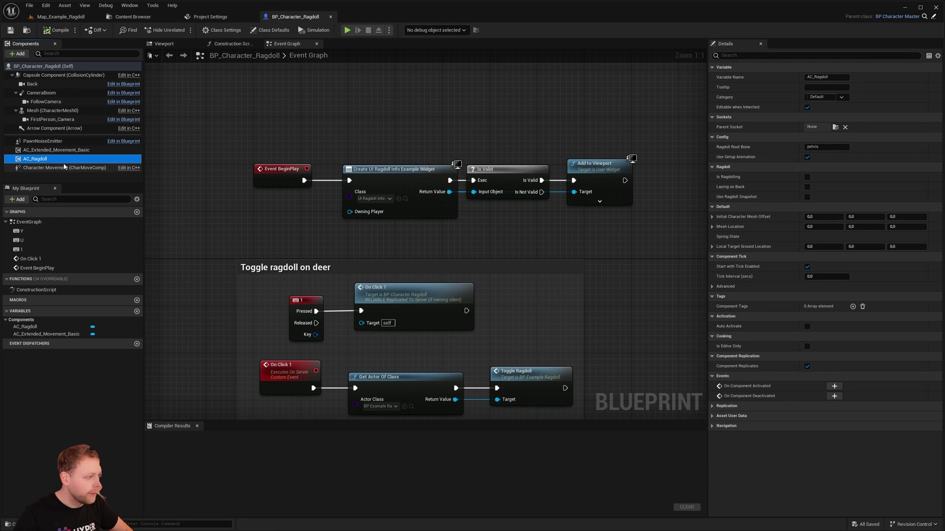
Step: Add an AC Ragdoll reference with a connected To Ragdoll call above Event BeginPlay in the event graph
right_drag(231, 229, 323, 362)
drag(59, 160, 362, 91)
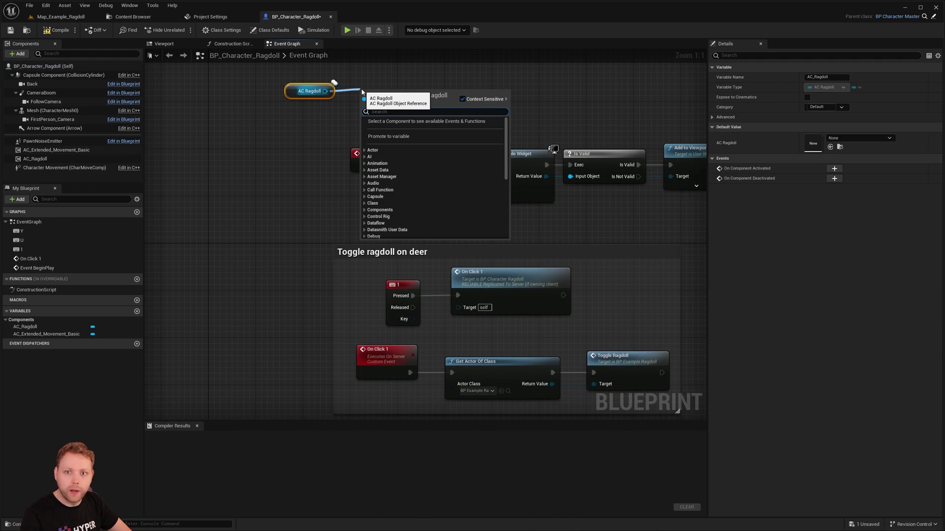
text(ragd)
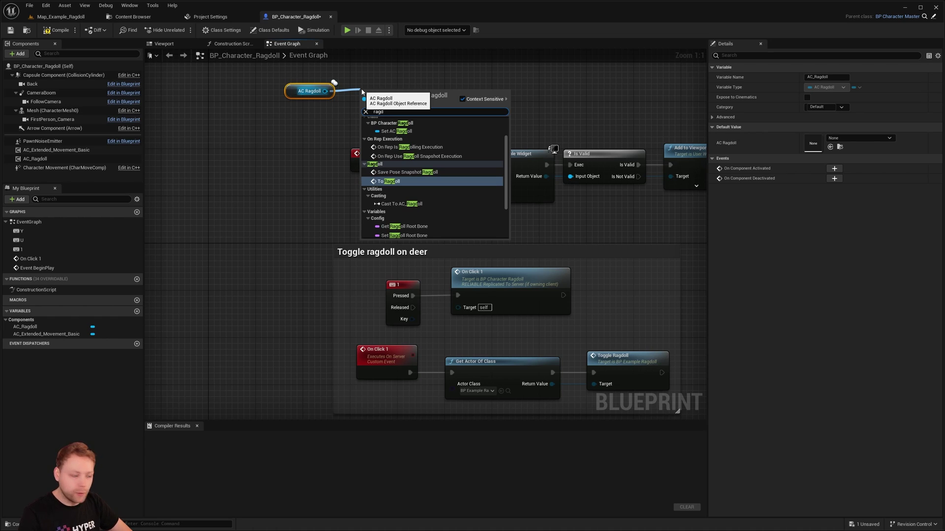
text(oll)
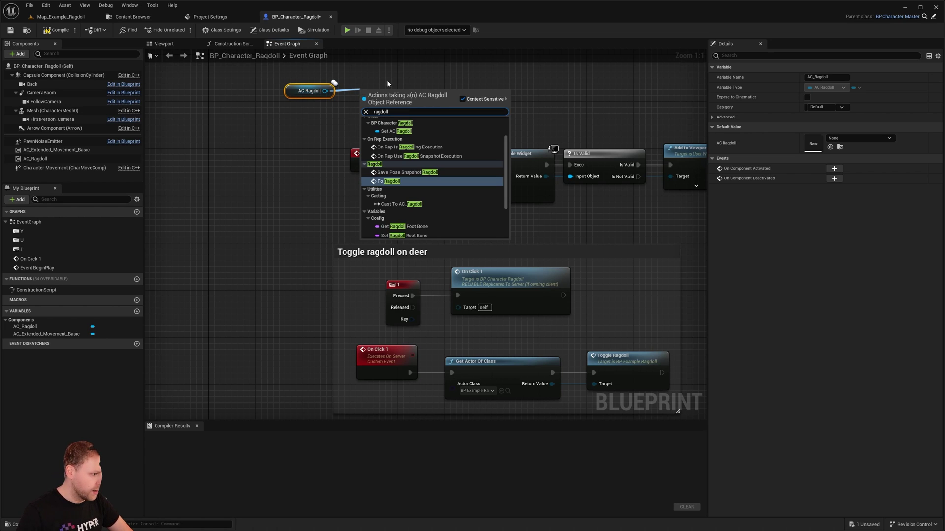
key(Return)
right_drag(397, 168, 383, 211)
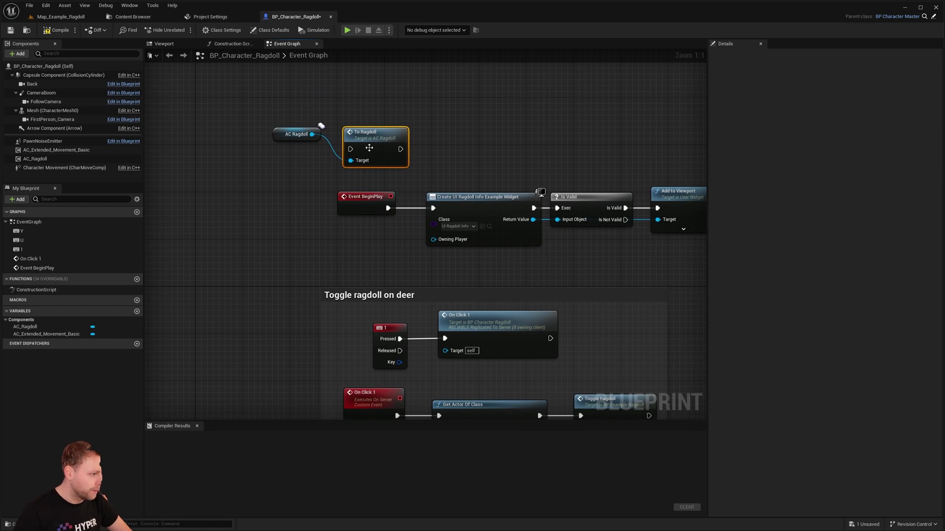
drag(369, 146, 363, 122)
right_drag(410, 158, 398, 198)
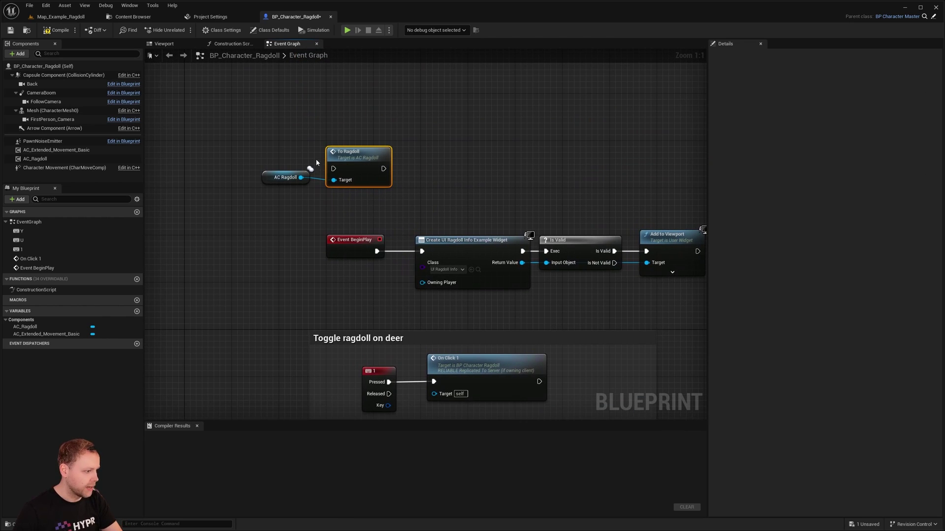
Step: Delete the AC Ragdoll reference and To Ragdoll nodes from the event graph
mouse_move(364, 241)
right_down()
mouse_move(307, 82)
mouse_move(357, 237)
right_up()
click(537, 291)
drag(240, 119, 384, 173)
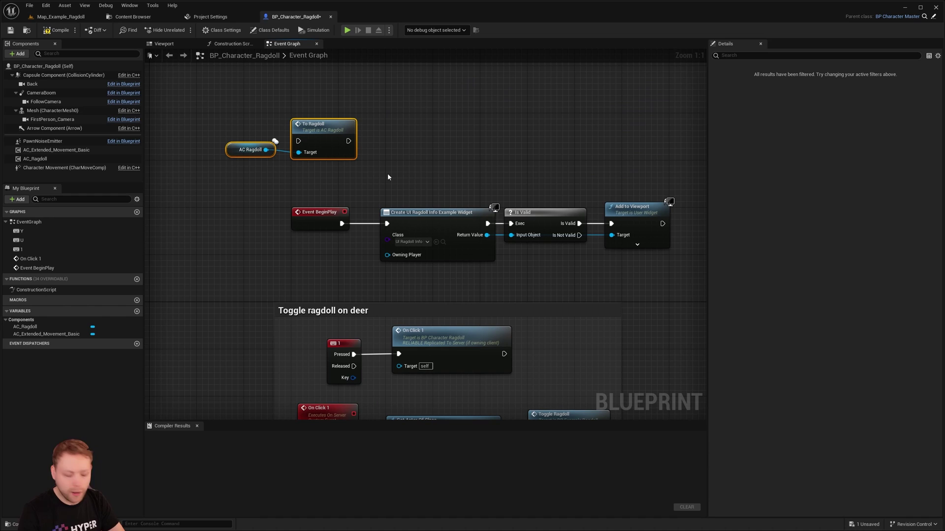
key(Delete)
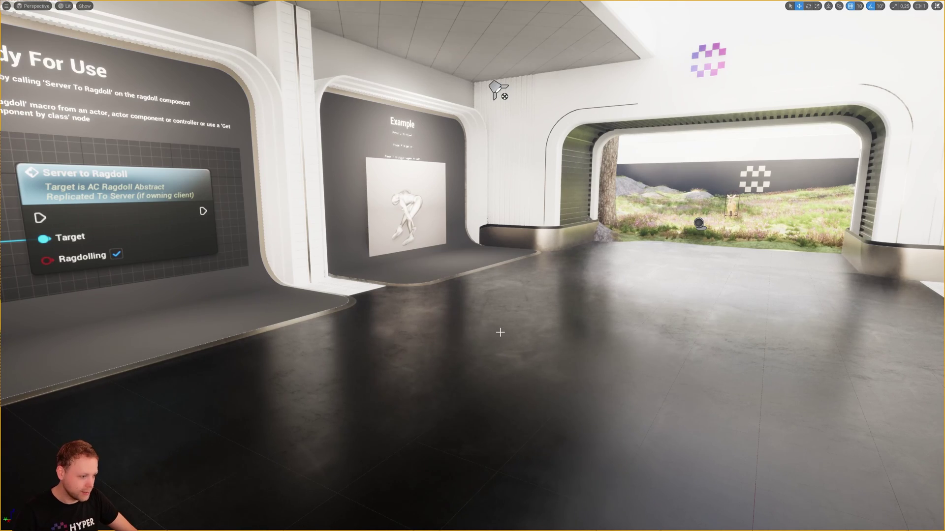
Step: Start a game preview from the floor near the Example board in the demo level
scroll(494, 352, up, 5)
right_click(496, 377)
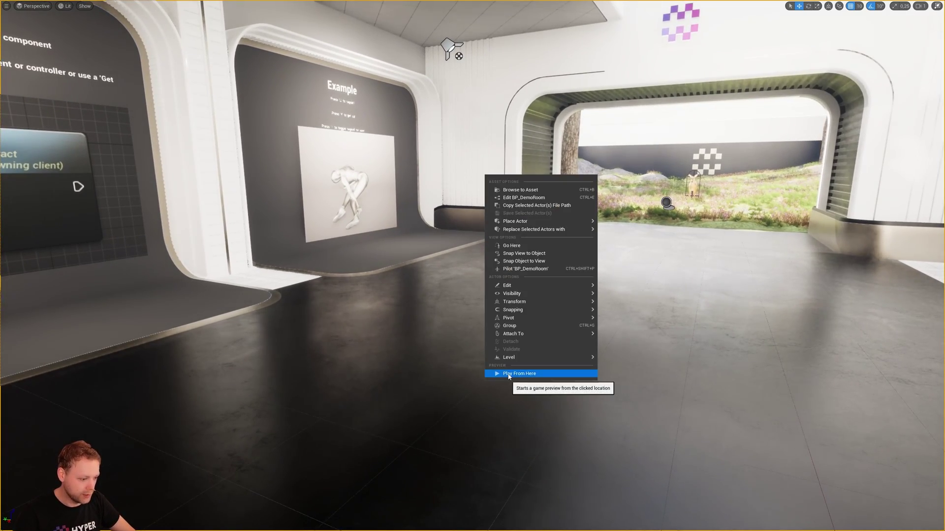
click(508, 375)
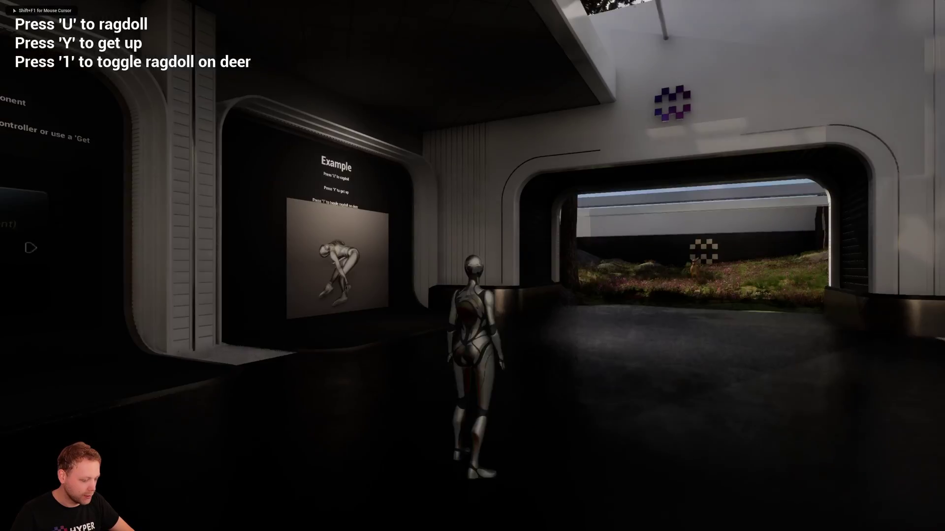
Step: Walk the character towards the meadow opening and trigger its ragdoll
key(w)
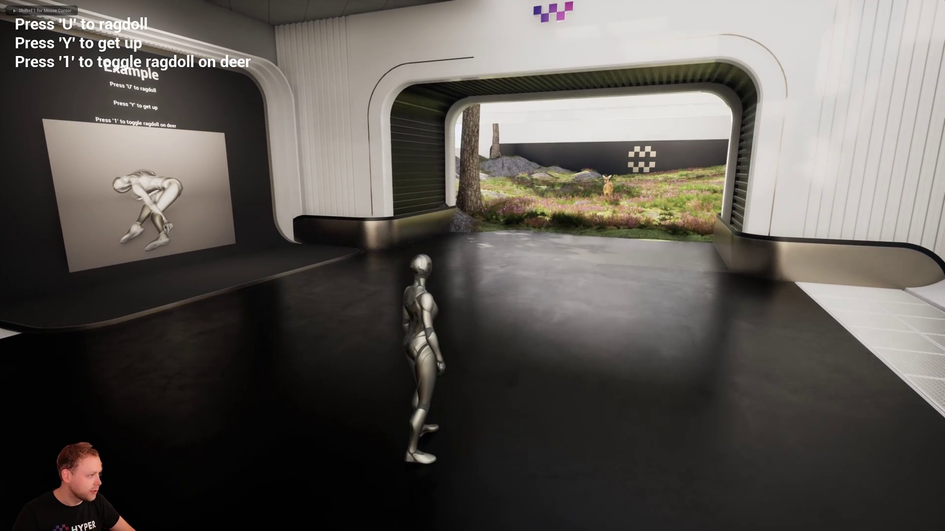
key(w)
key(d)
key(u)
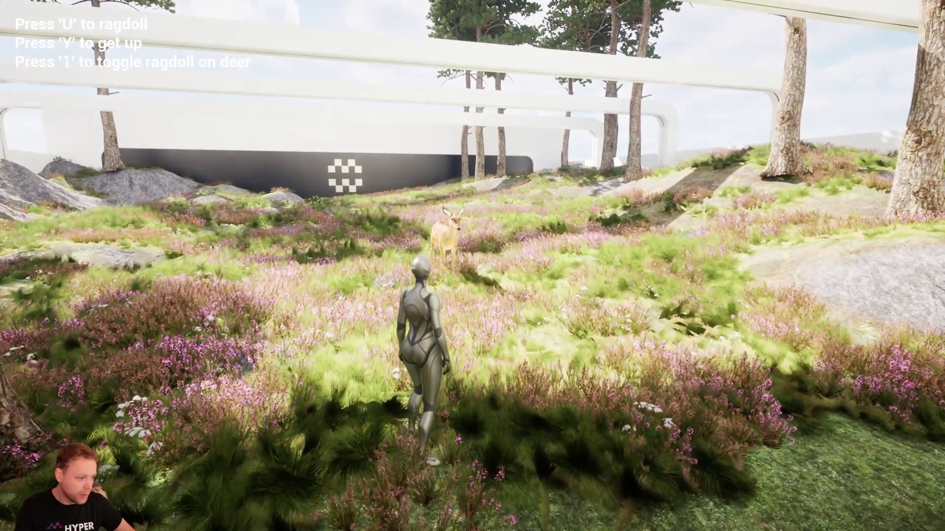
Step: Walk the character through the meadow up to the deer and toggle the deer's ragdoll
key(a)
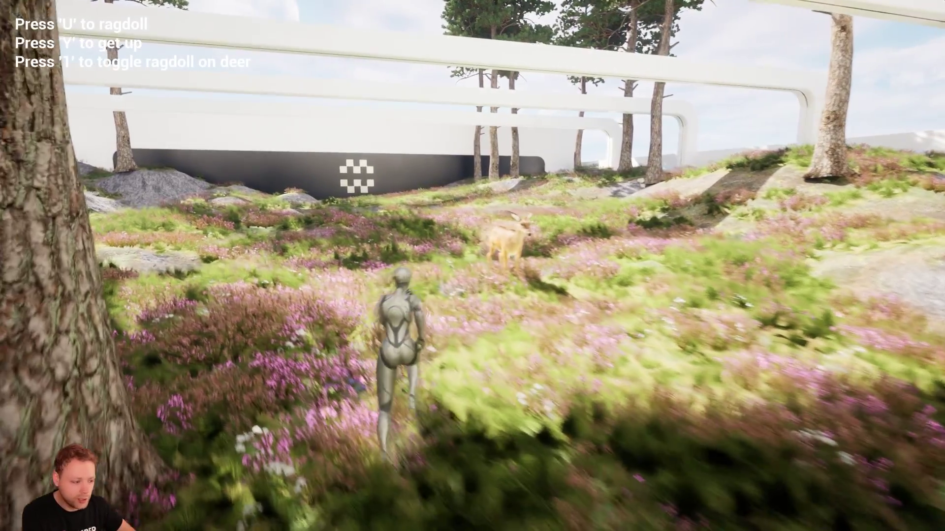
key(d)
key(w)
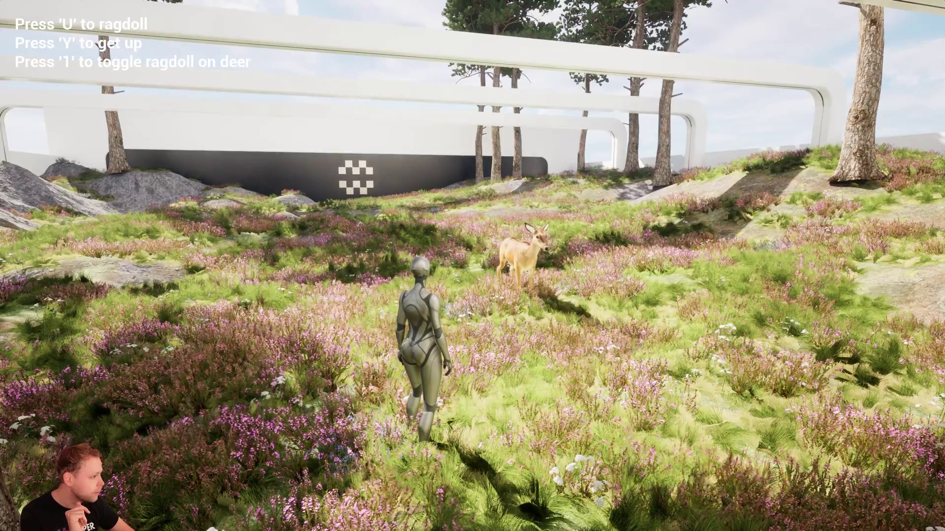
key(1)
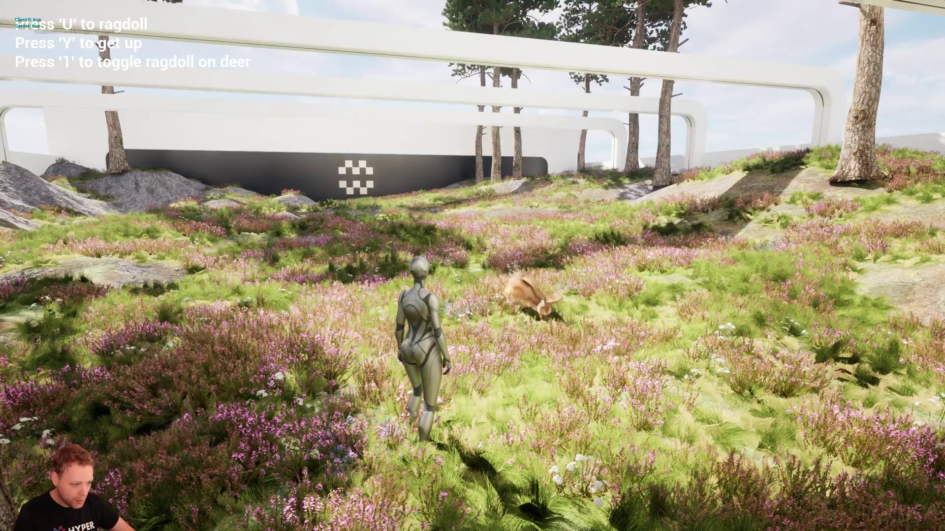
key(d)
key(a)
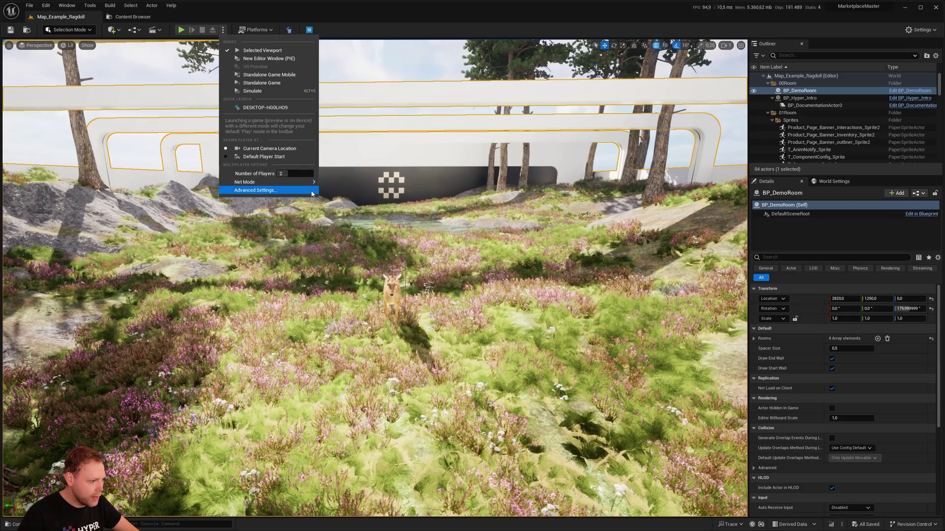
Step: Run the two-player preview, move the client character into the meadow and test the ragdoll on the deer and character
click(181, 30)
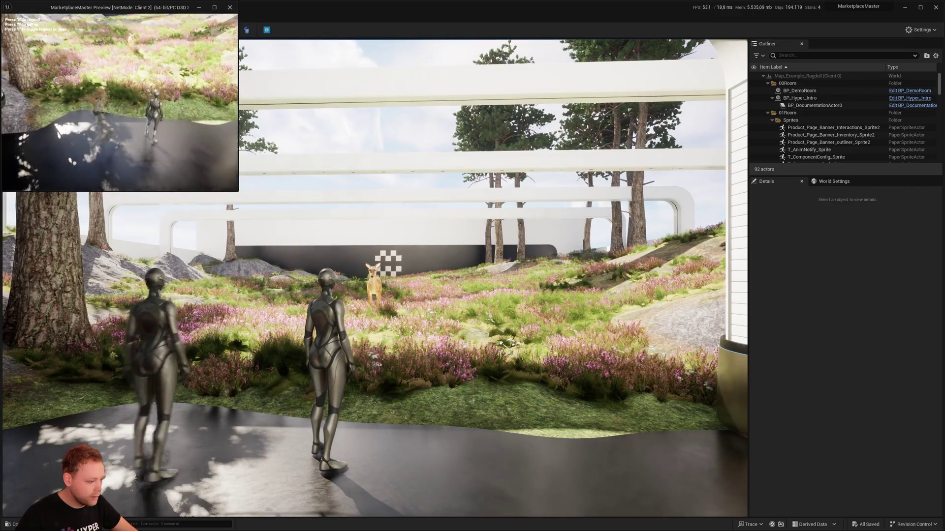
key(s)
key(w)
key(a)
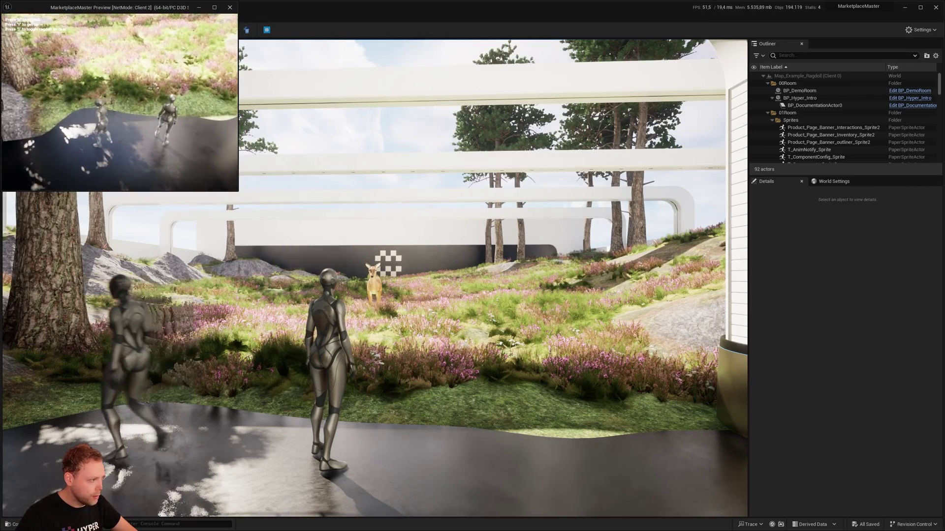
key(i)
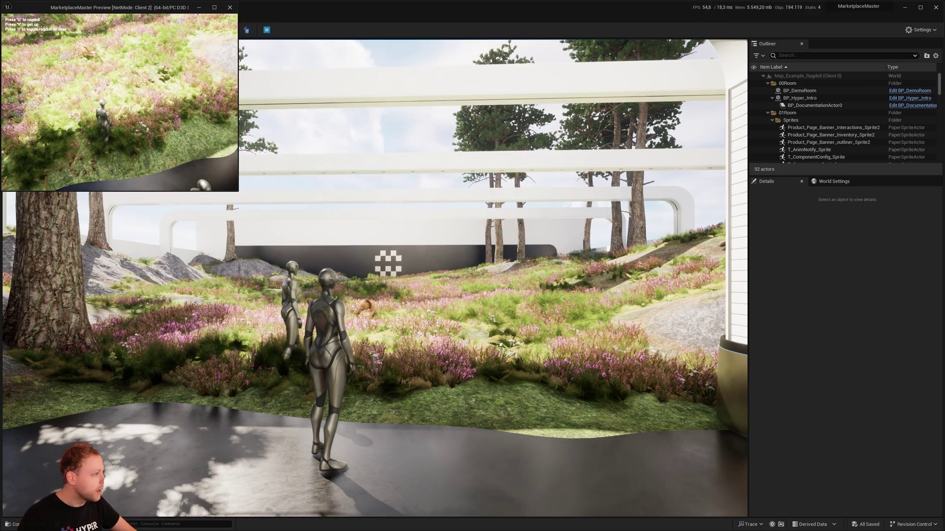
key(u)
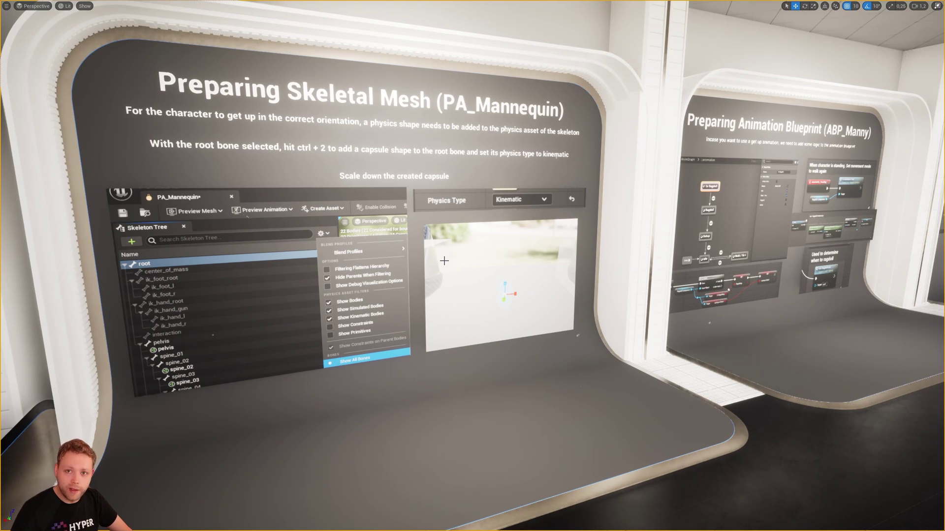
Step: Examine the boards on preparing the skeletal mesh (PA_Mannequin) and the animation blueprint (ABP_Manny)
key(w)
right_drag(434, 238, 417, 223)
key(s)
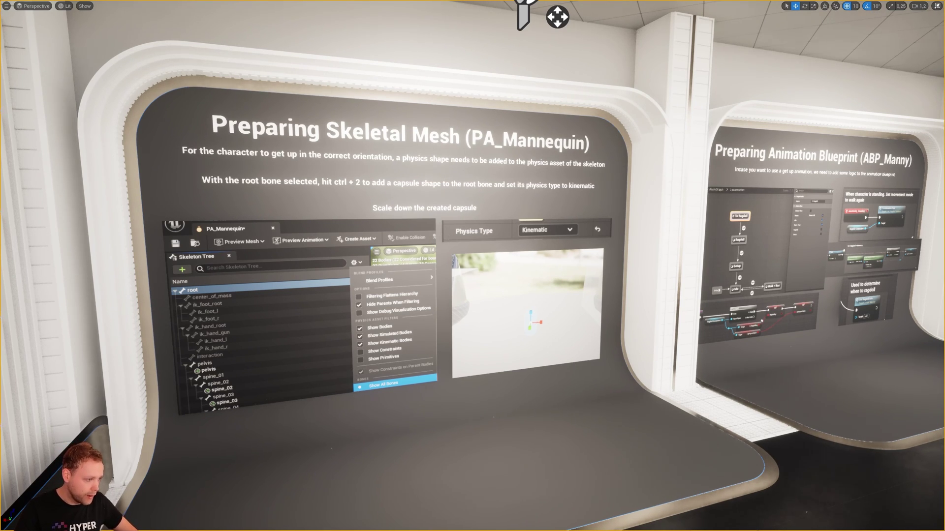
right_drag(503, 306, 509, 301)
key(w)
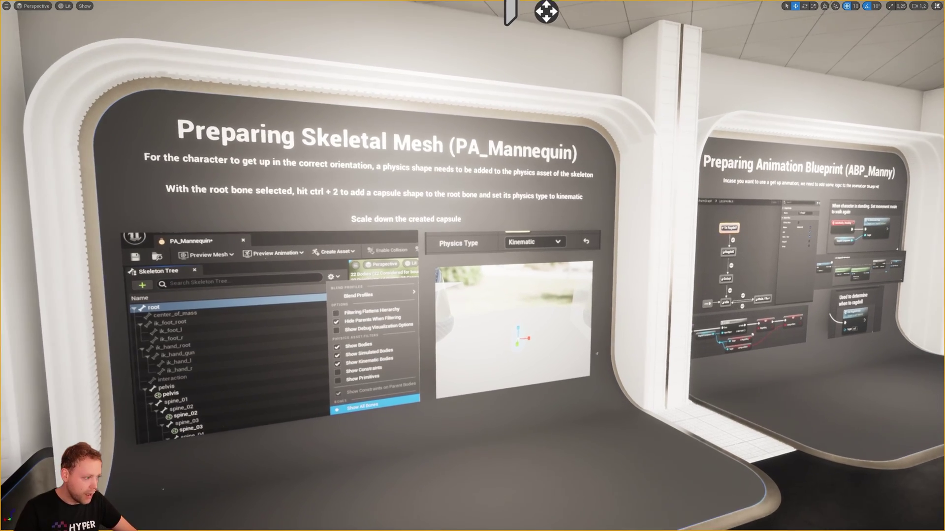
key(d)
right_drag(475, 236, 514, 262)
key(w)
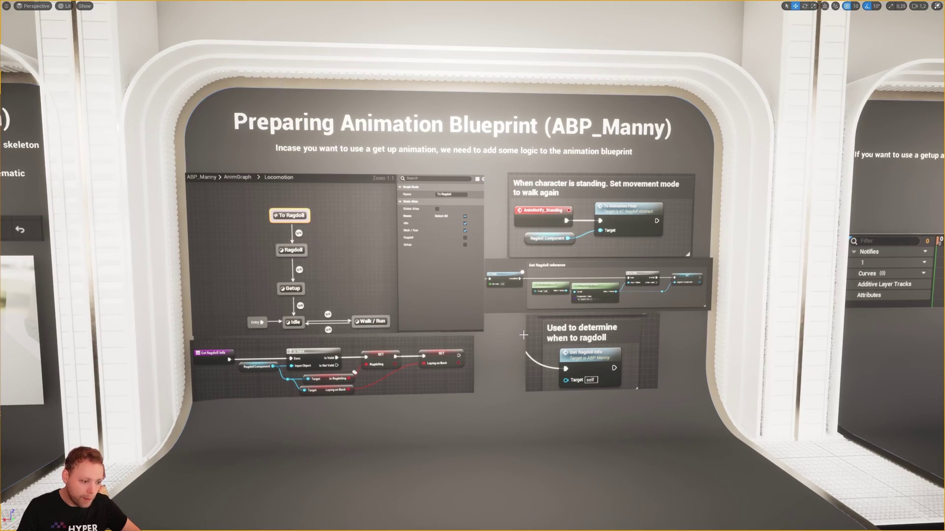
Step: Examine the Preparing Animation and Ready For Use boards, then turn the view towards the meadow opening
right_drag(483, 341, 521, 365)
key(w)
key(s)
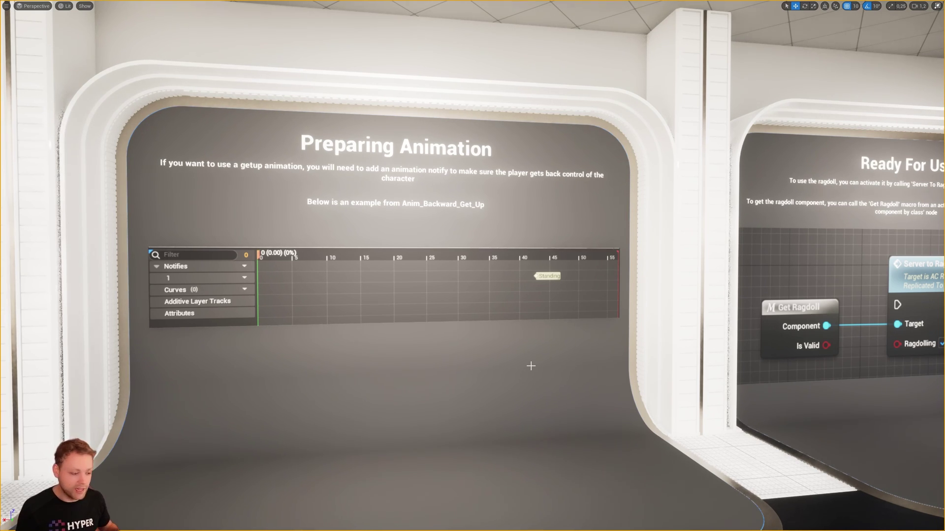
right_drag(535, 365, 591, 372)
key(w)
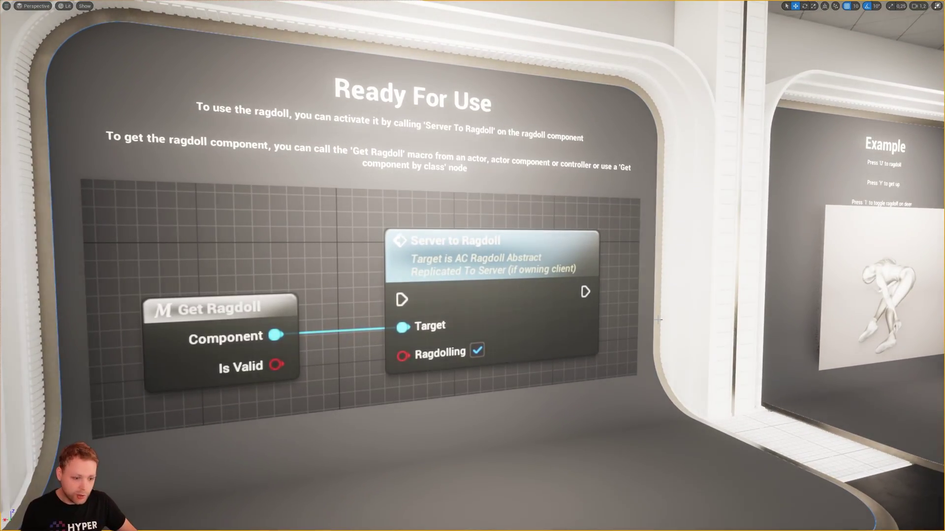
right_drag(588, 319, 608, 313)
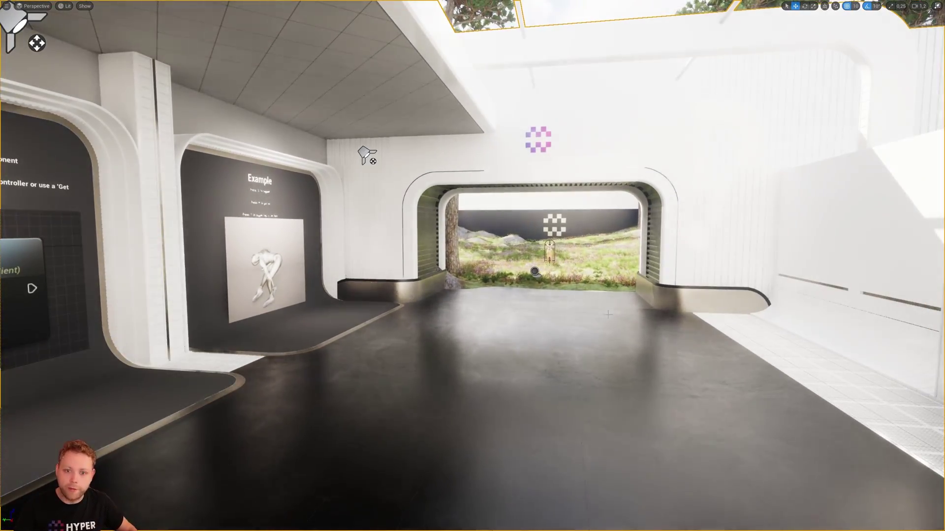